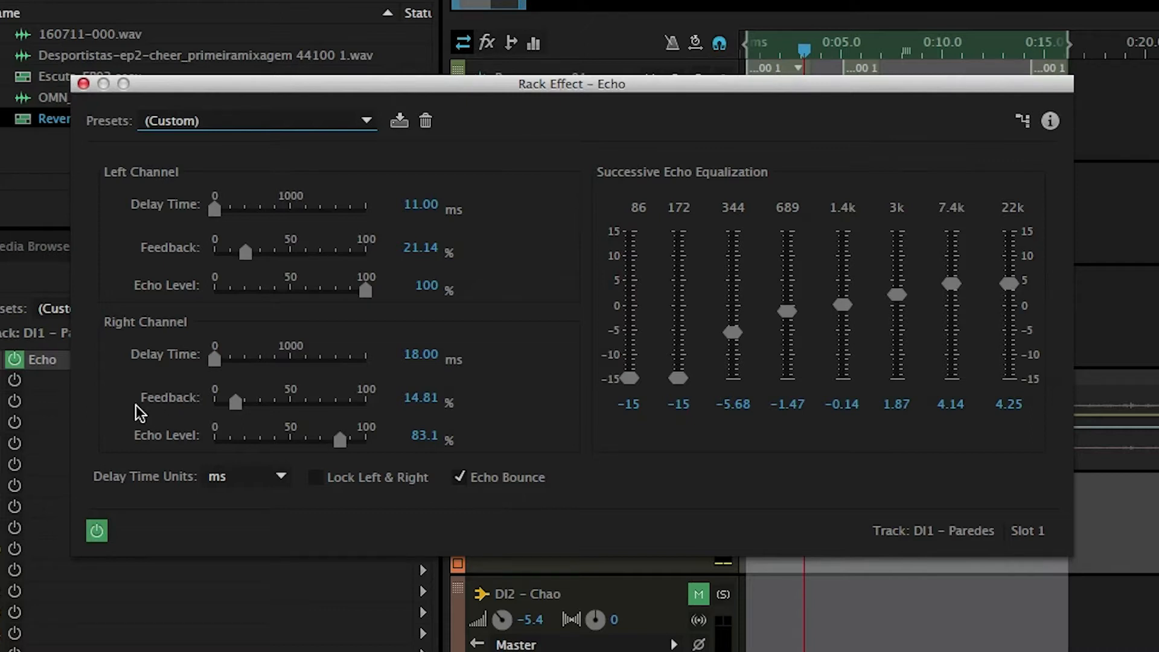
Close the Echo effect window and compare playback with the DI1 – Paredes bus muted and unmuted, finishing muted and stopped.
click(83, 84)
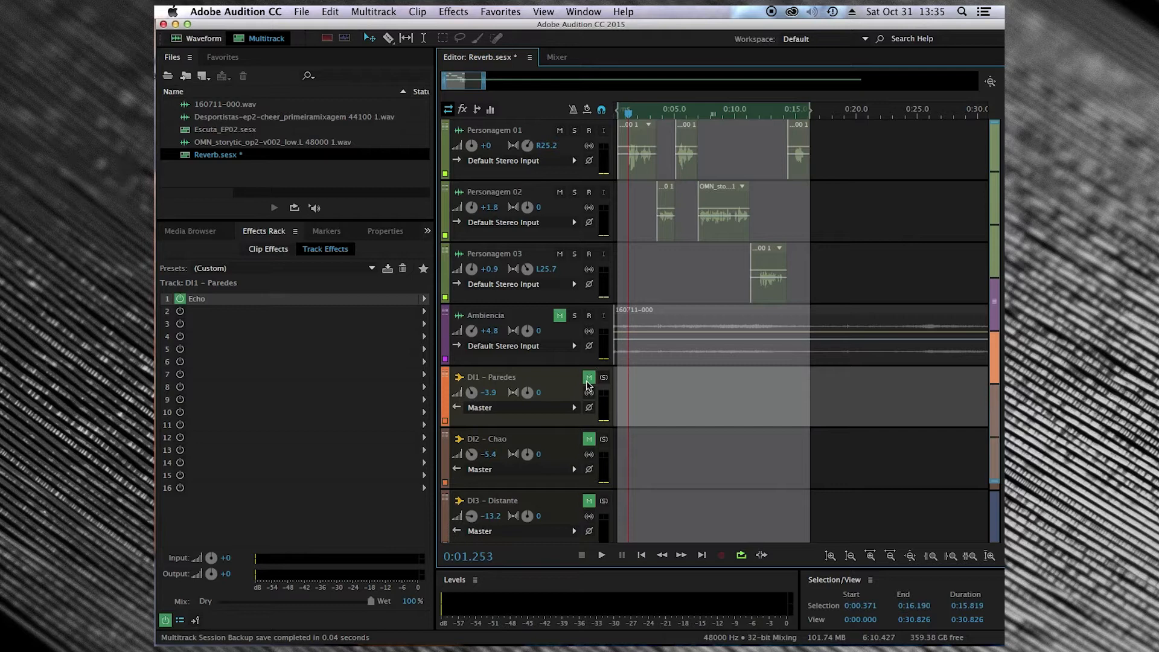
click(587, 380)
key(space)
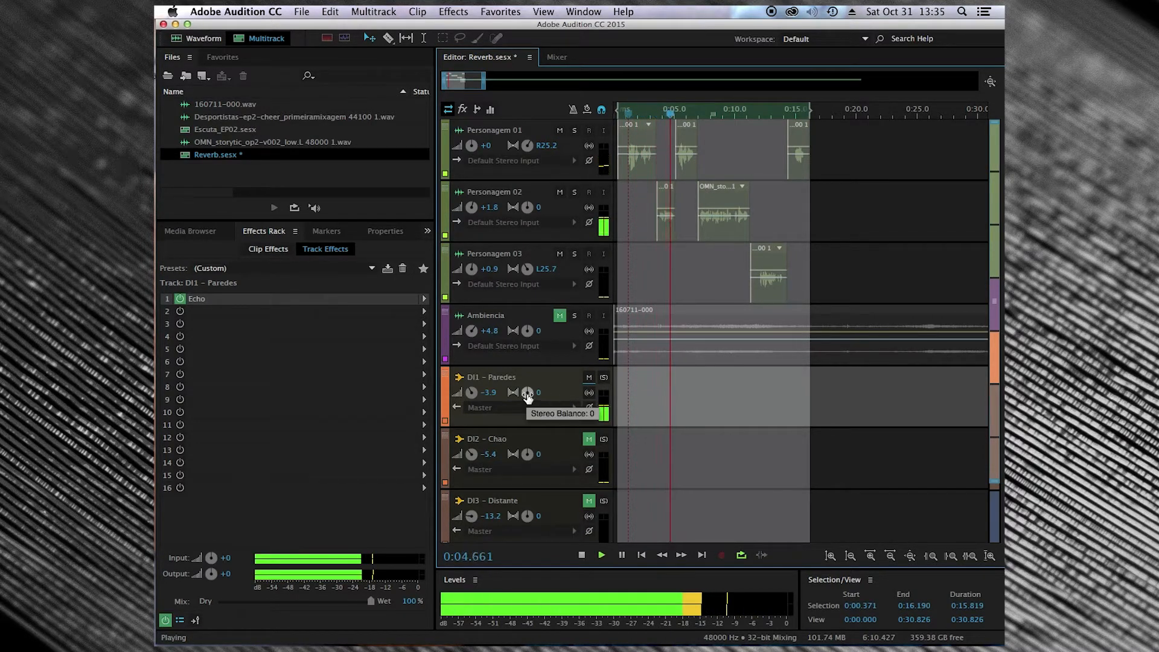
click(589, 378)
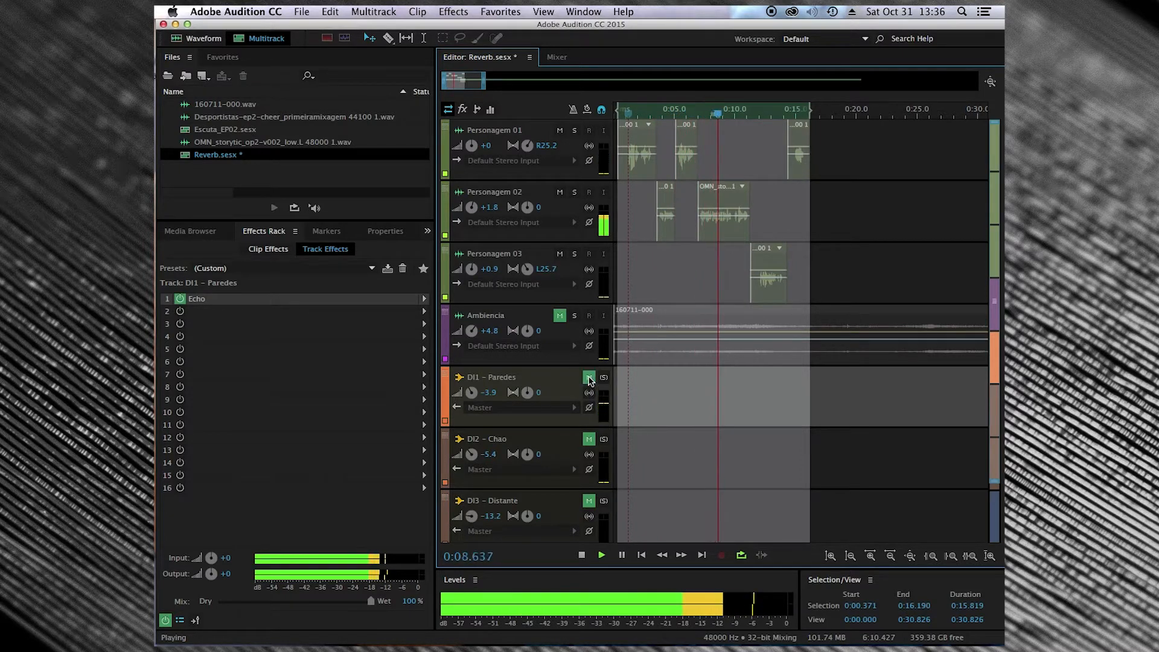
click(589, 378)
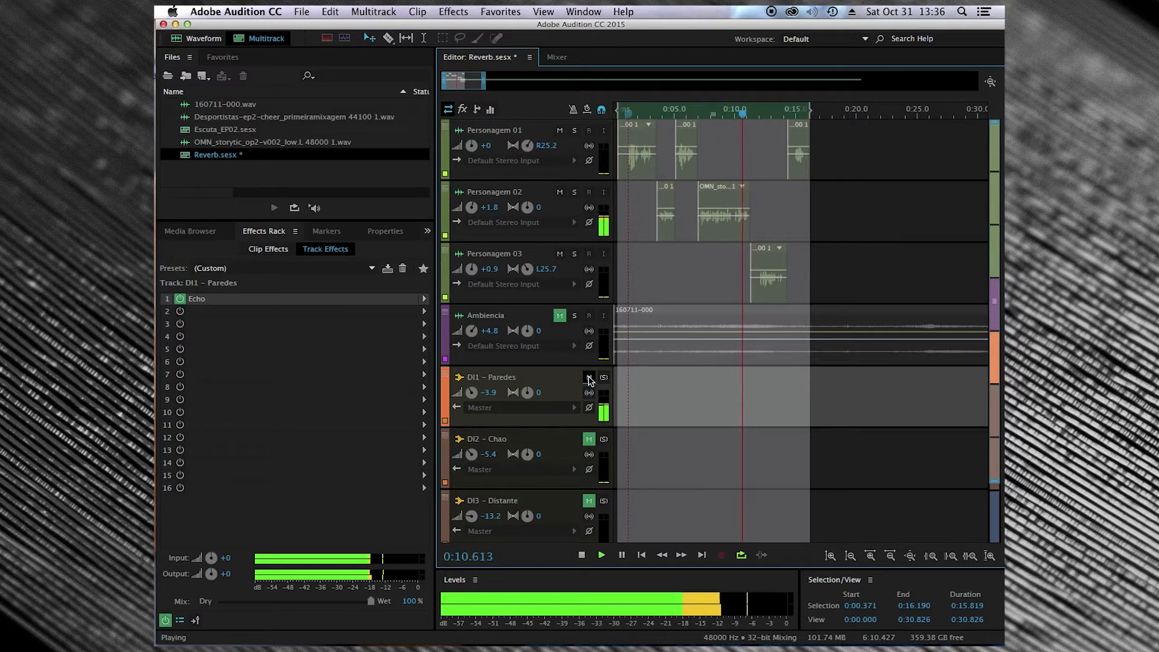
click(589, 378)
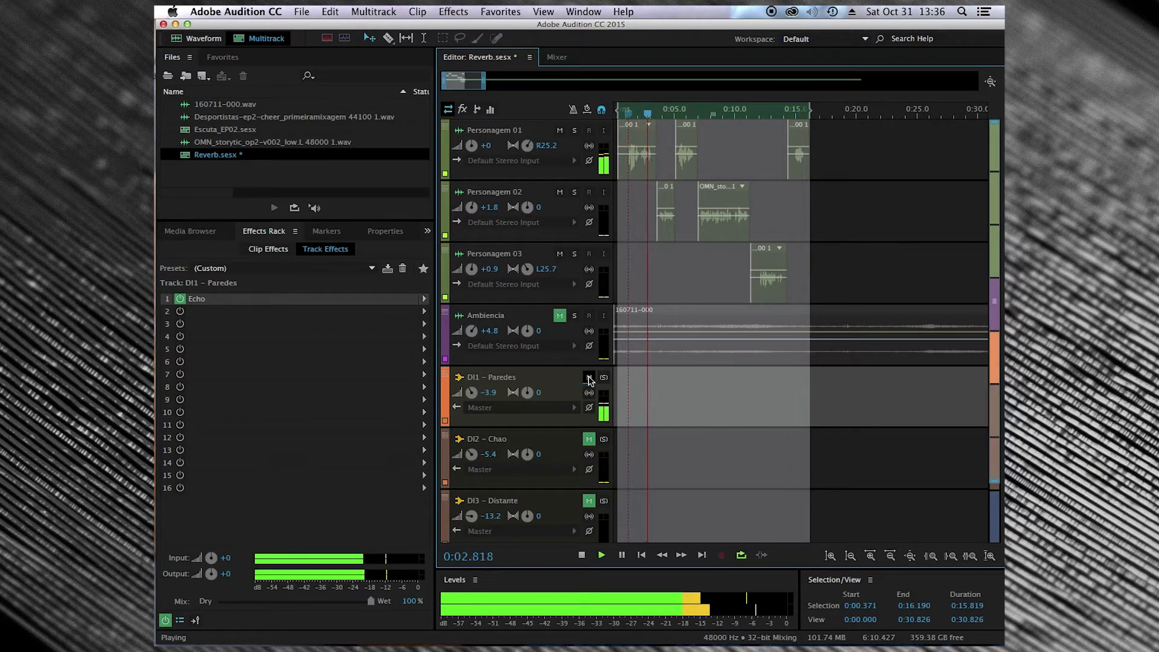
click(589, 378)
key(space)
click(584, 377)
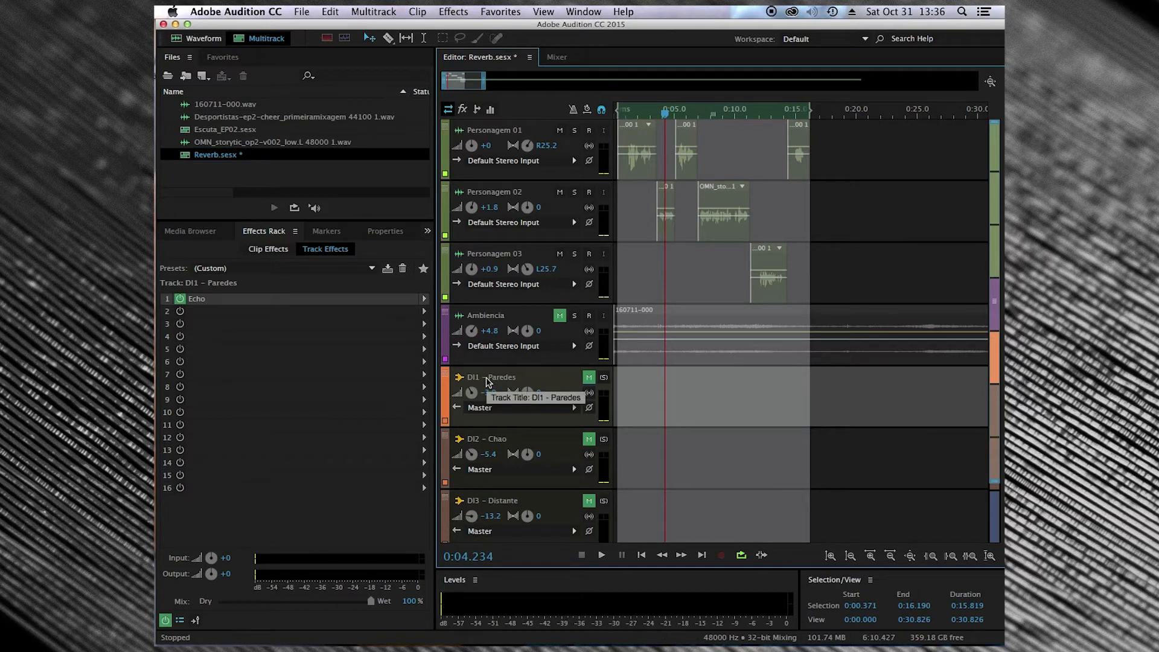
Unmute the DI1 – Paredes bus and raise its volume to +11.1 during playback.
click(589, 377)
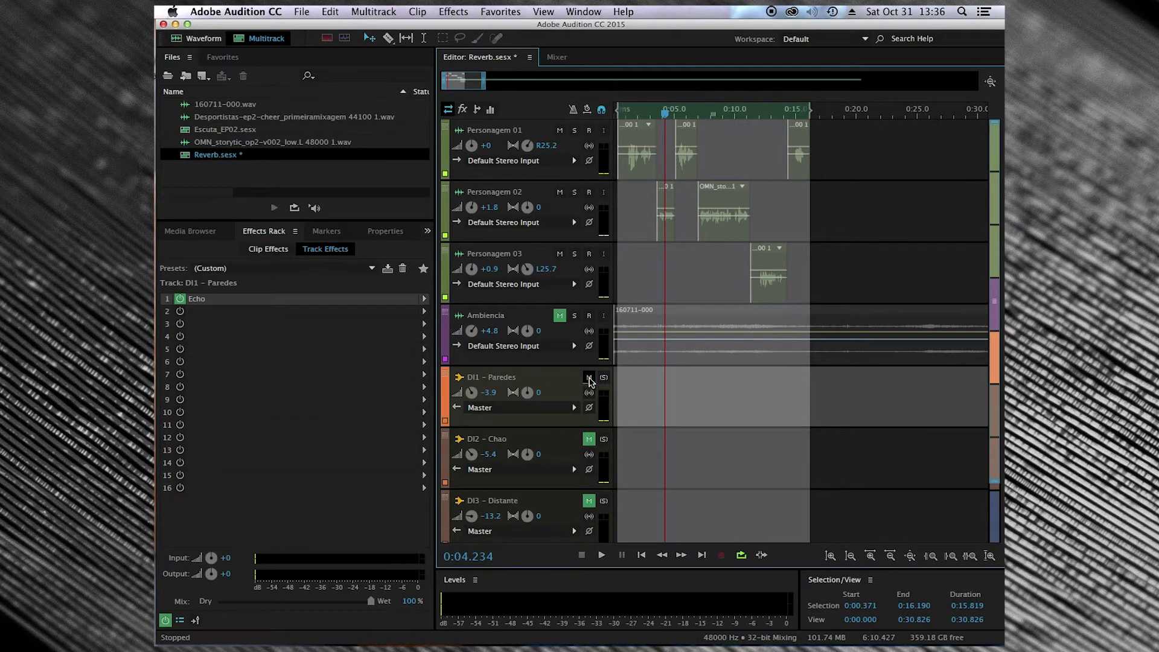
key(space)
click(474, 393)
mouse_move(474, 393)
mouse_down()
mouse_move(474, 370)
mouse_move(481, 398)
mouse_up()
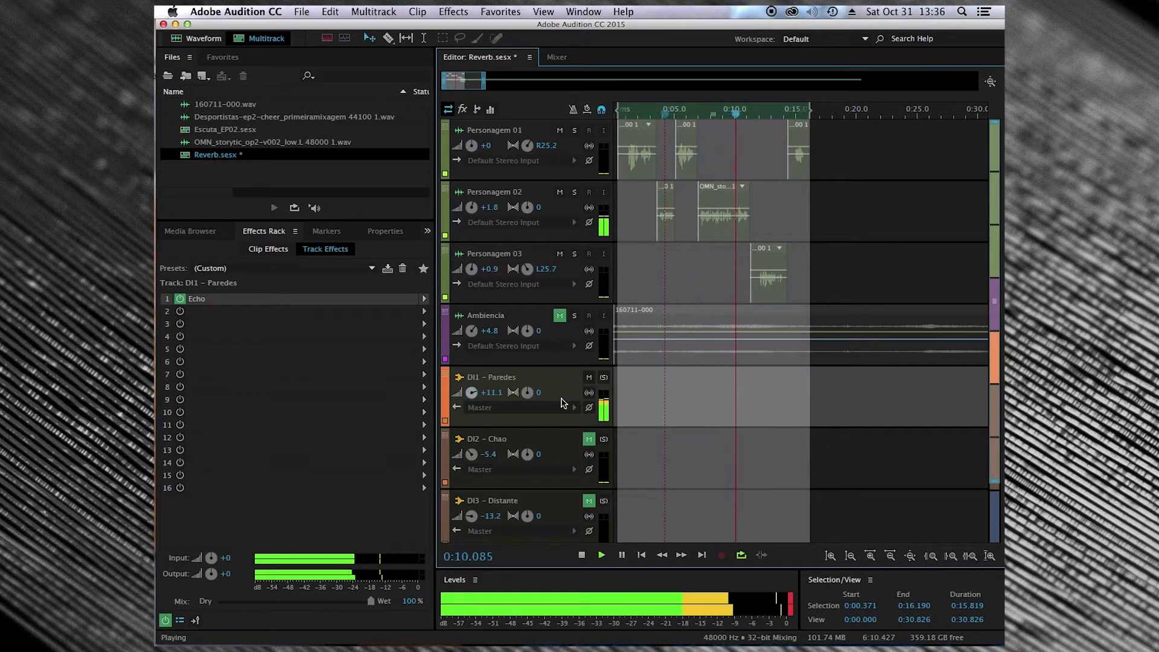
Compare playback with DI1 – Paredes muted and unmuted, and lower its volume to -3.6 before stopping.
click(588, 378)
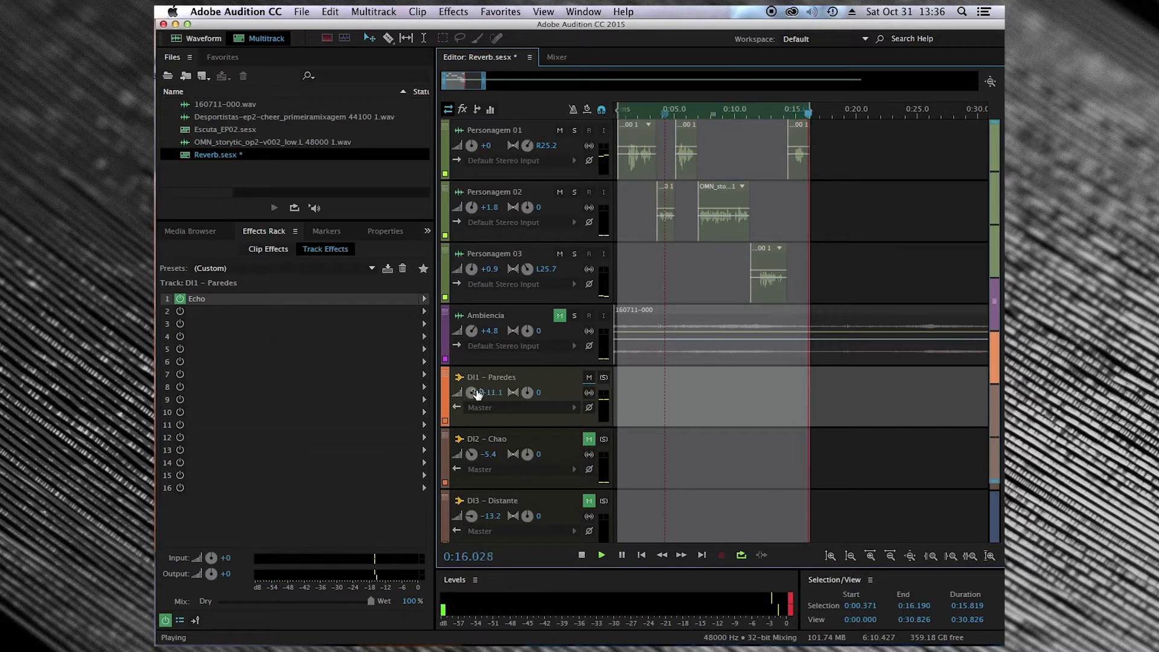
click(592, 377)
click(589, 377)
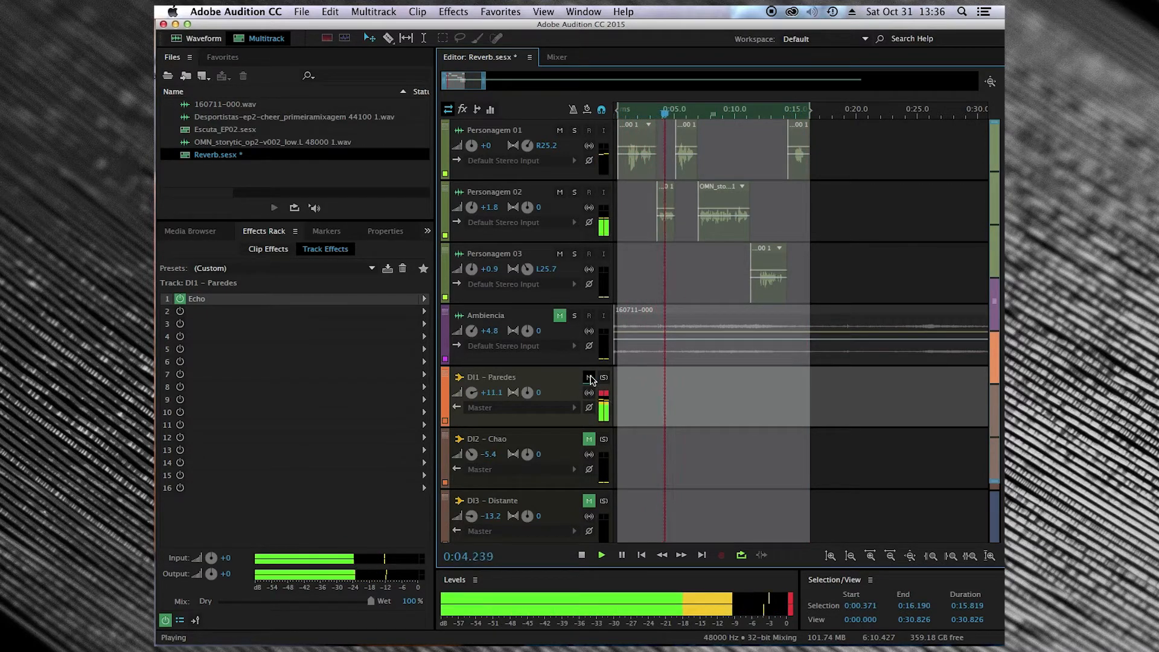
key(space)
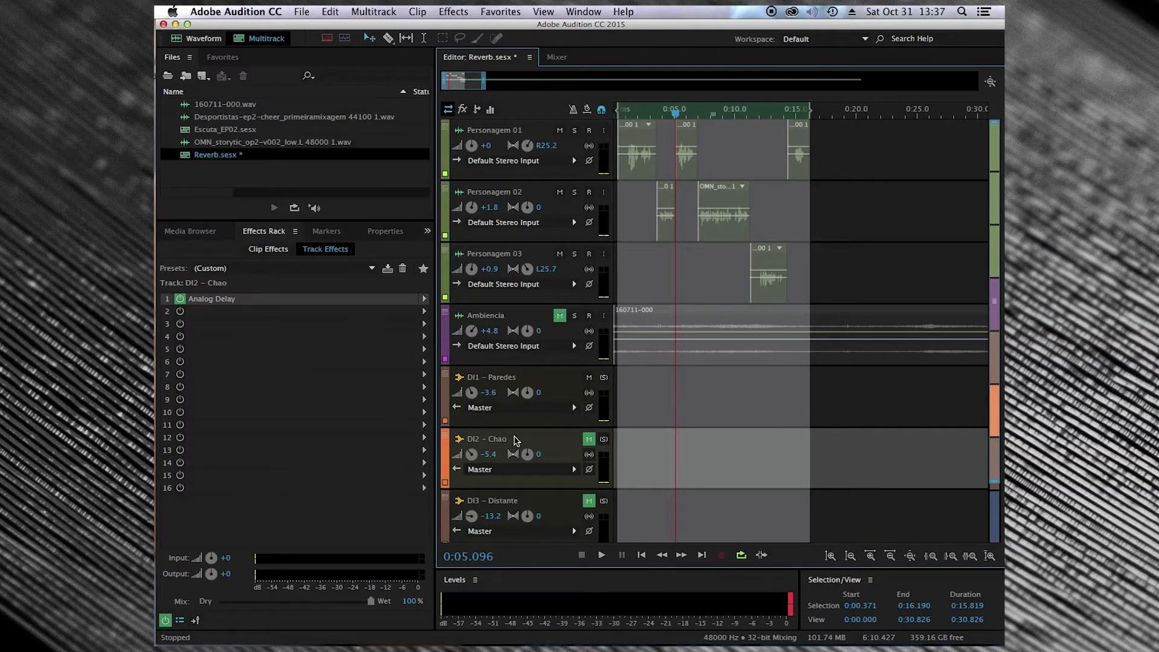
Review the settings of the Analog Delay effect on the DI2 – Chao bus and close its window.
double_click(222, 299)
drag(529, 229, 440, 209)
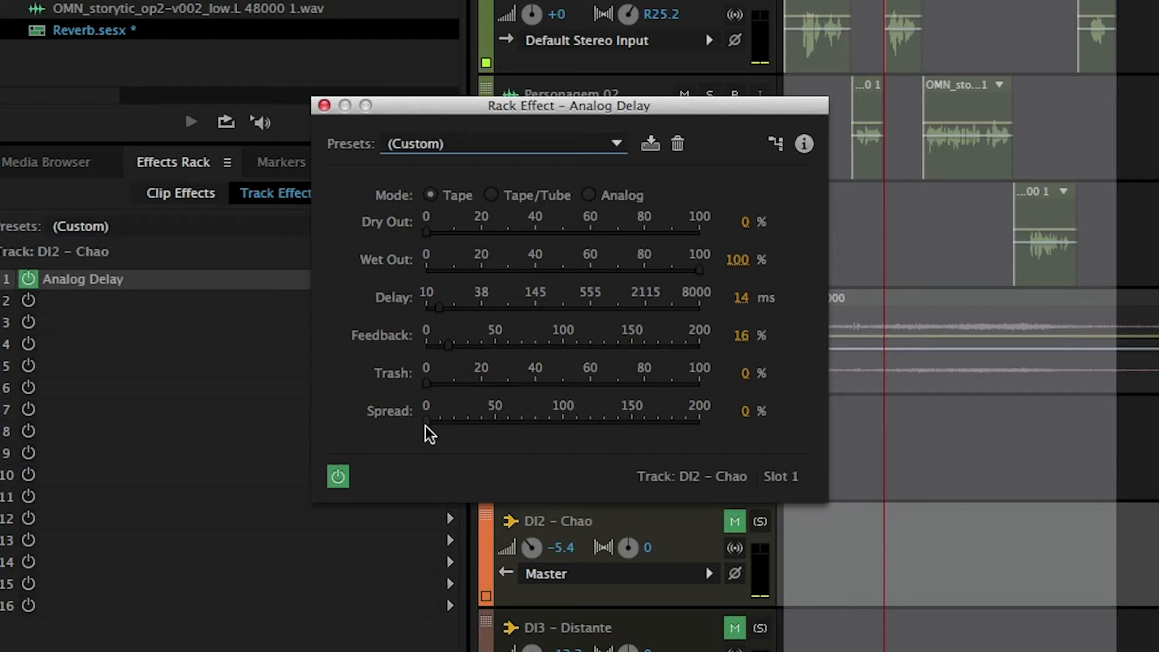
click(324, 106)
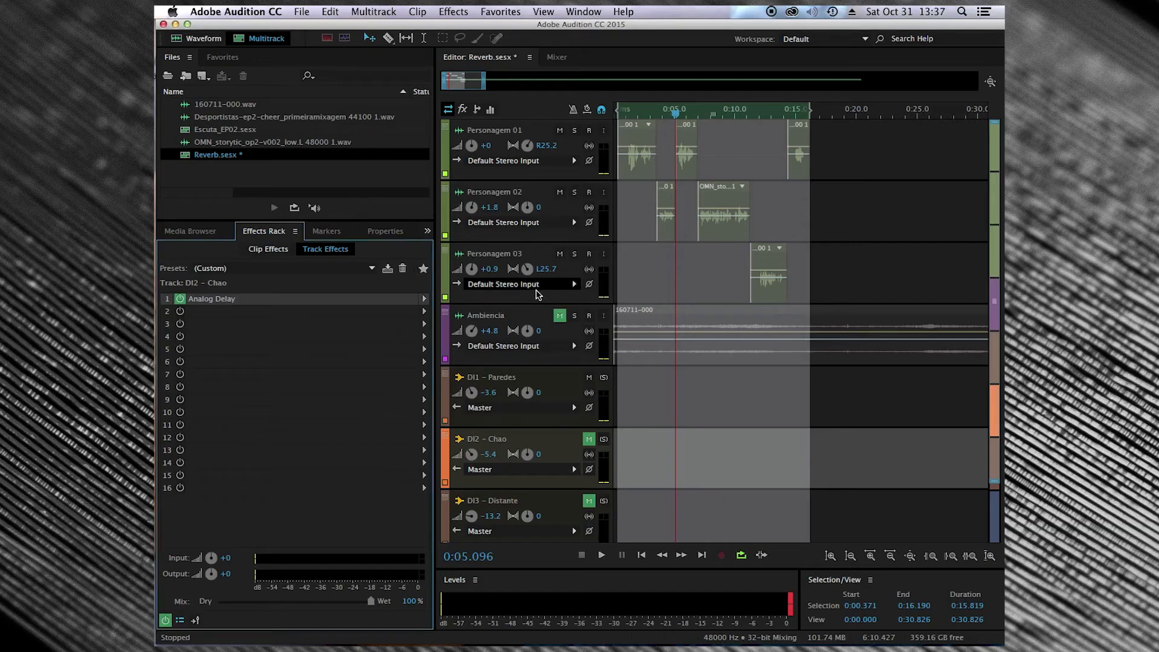
Unmute the DI2 – Chao bus during playback and stop after listening to it.
key(space)
click(588, 439)
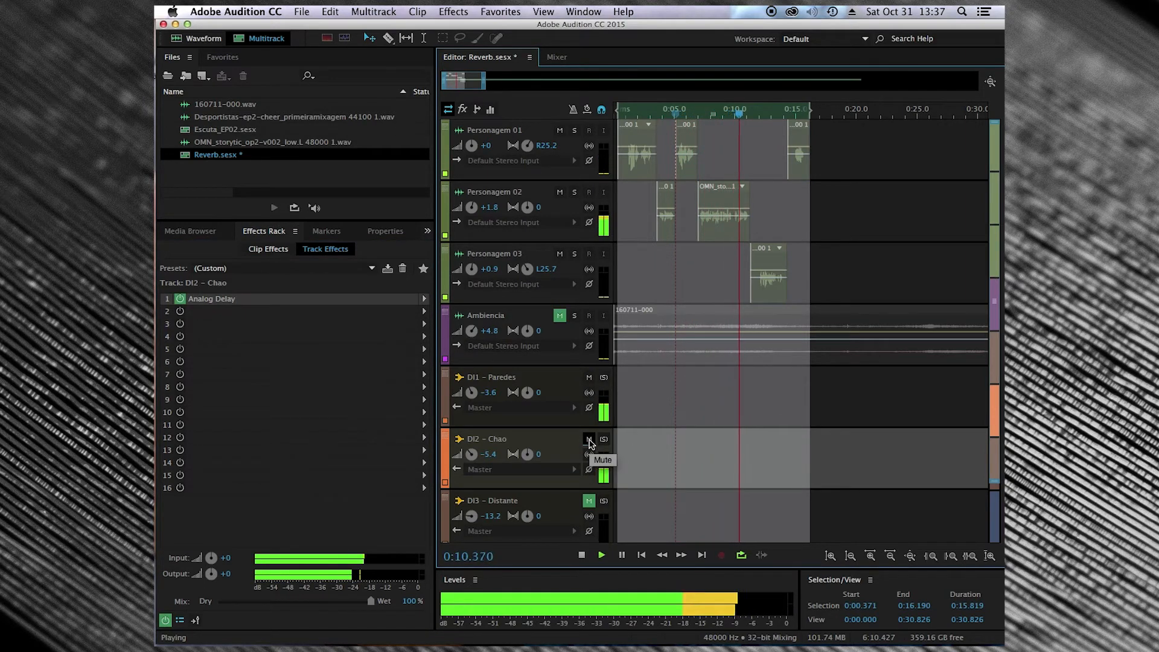
key(space)
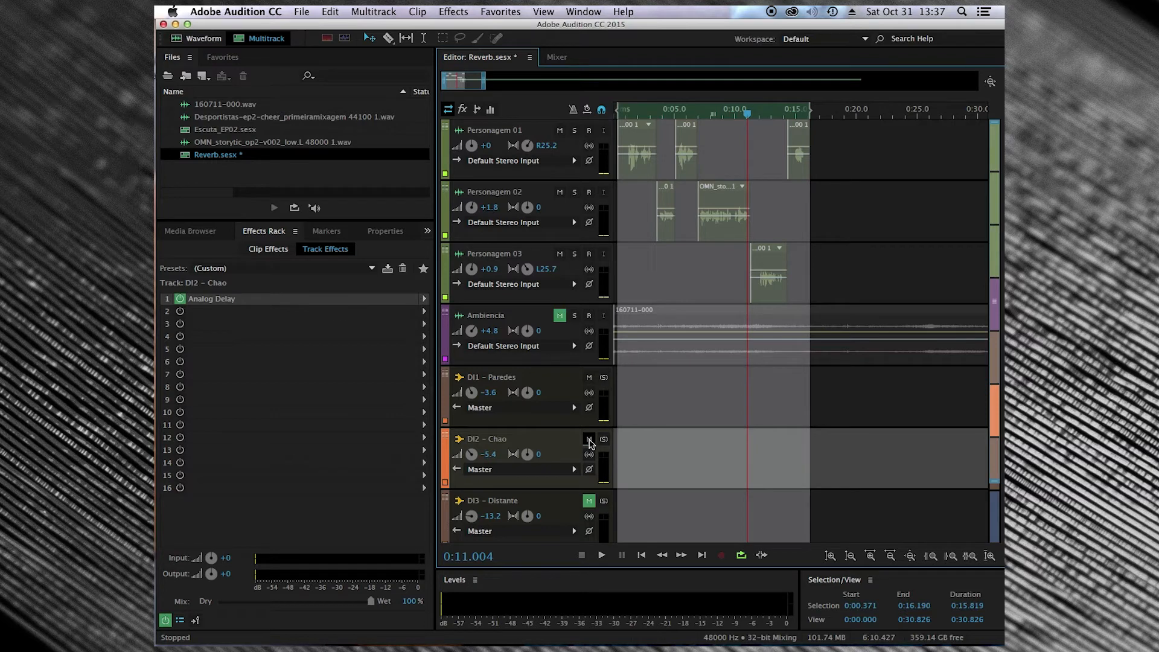
Audition the DI2 – Chao bus at +15 during playback and bring its volume back down to -5.7.
key(space)
drag(473, 457, 481, 438)
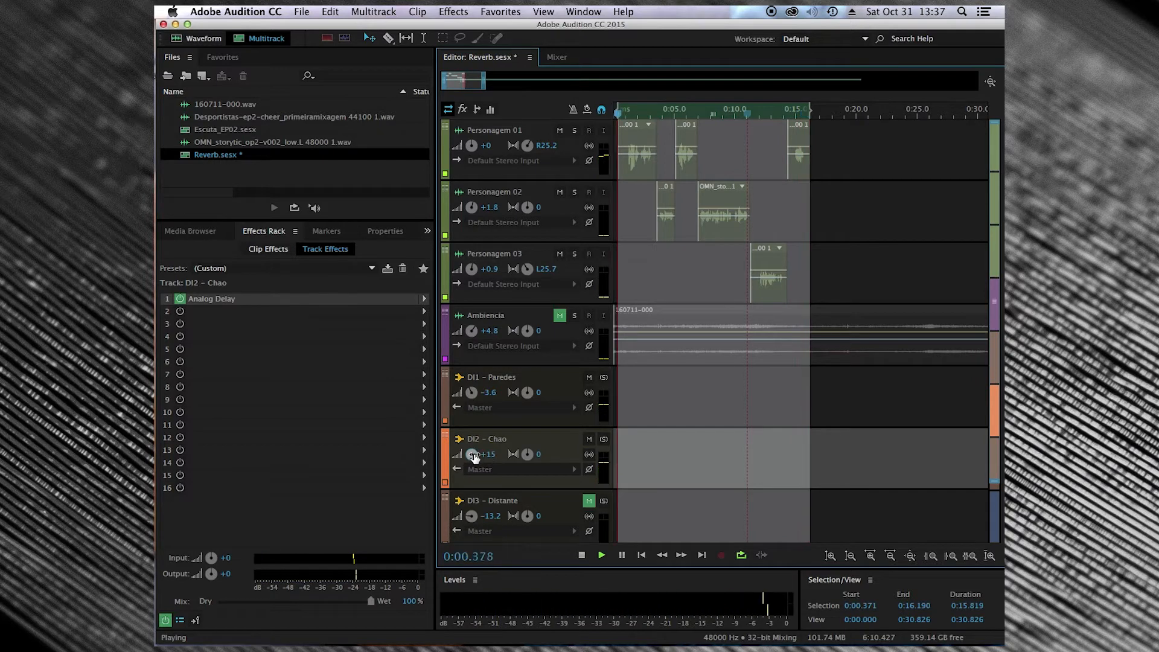
click(474, 457)
drag(475, 457, 469, 483)
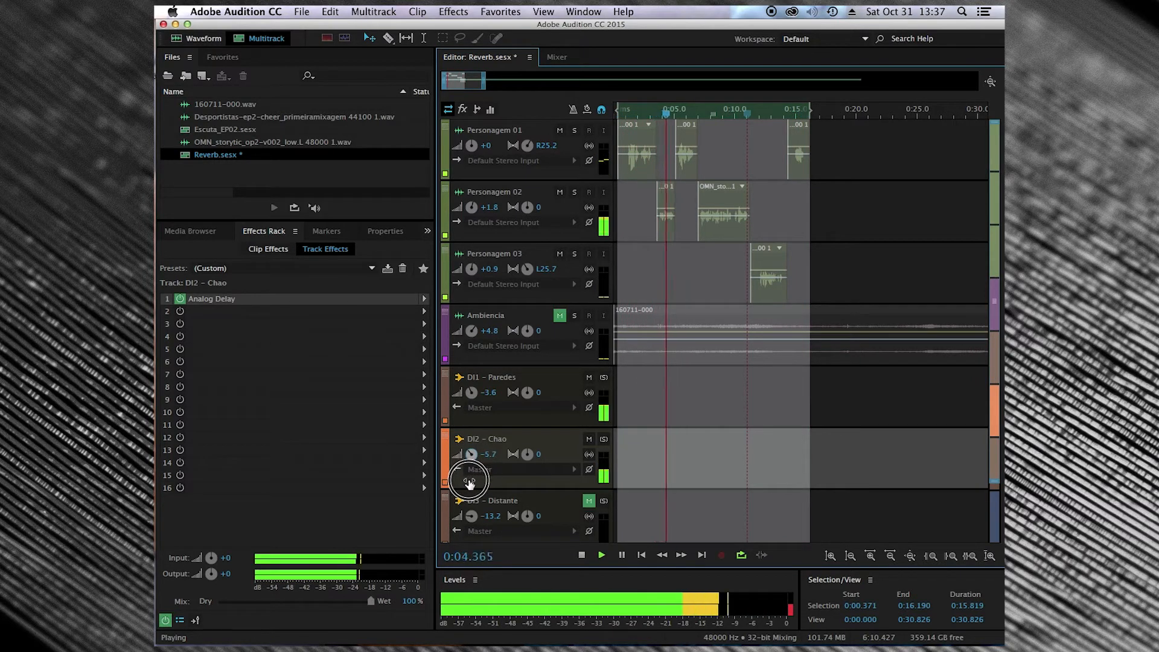
key(space)
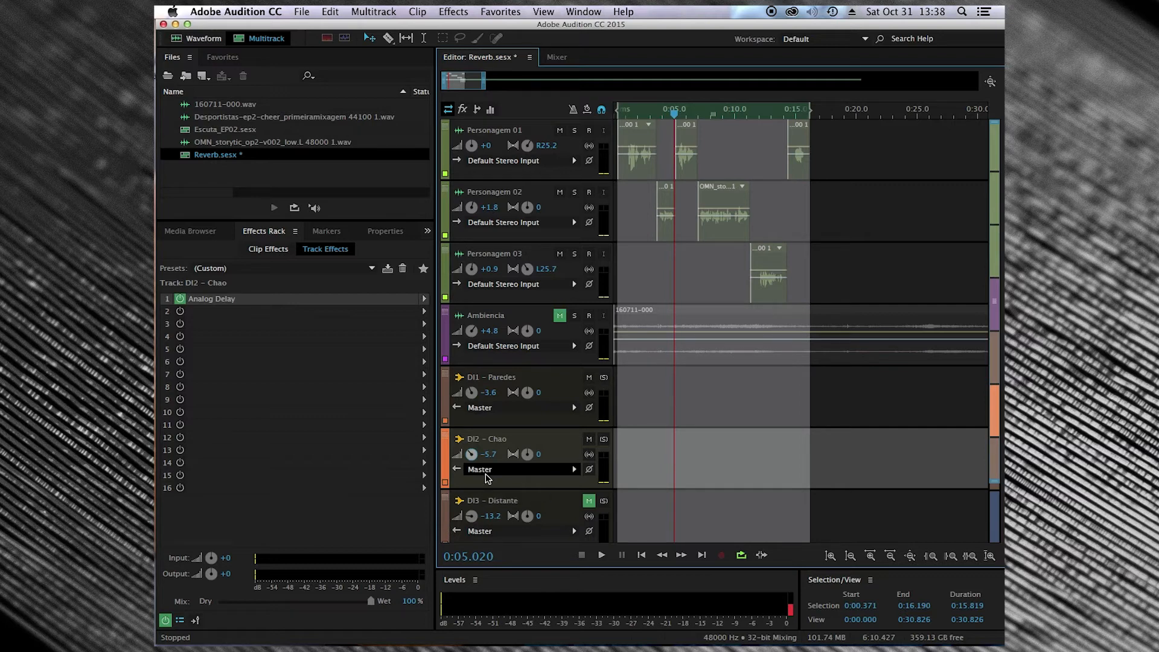
Unmute the DI3 – Distante bus and review the settings of its Echo effect.
click(589, 502)
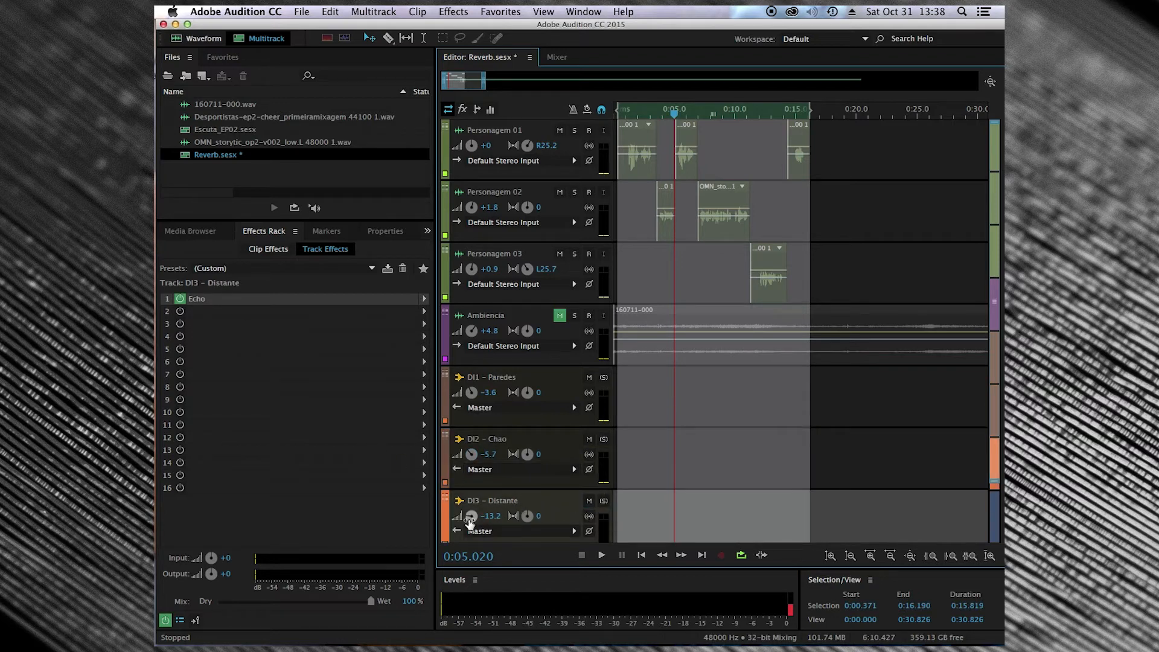
double_click(193, 299)
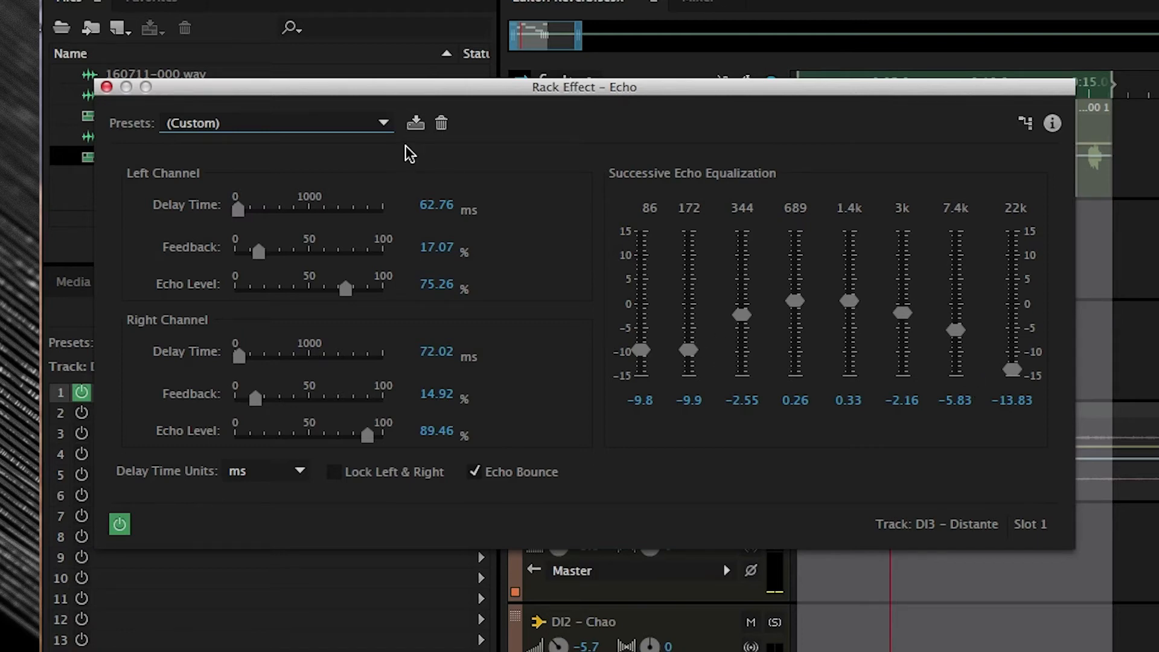
click(106, 87)
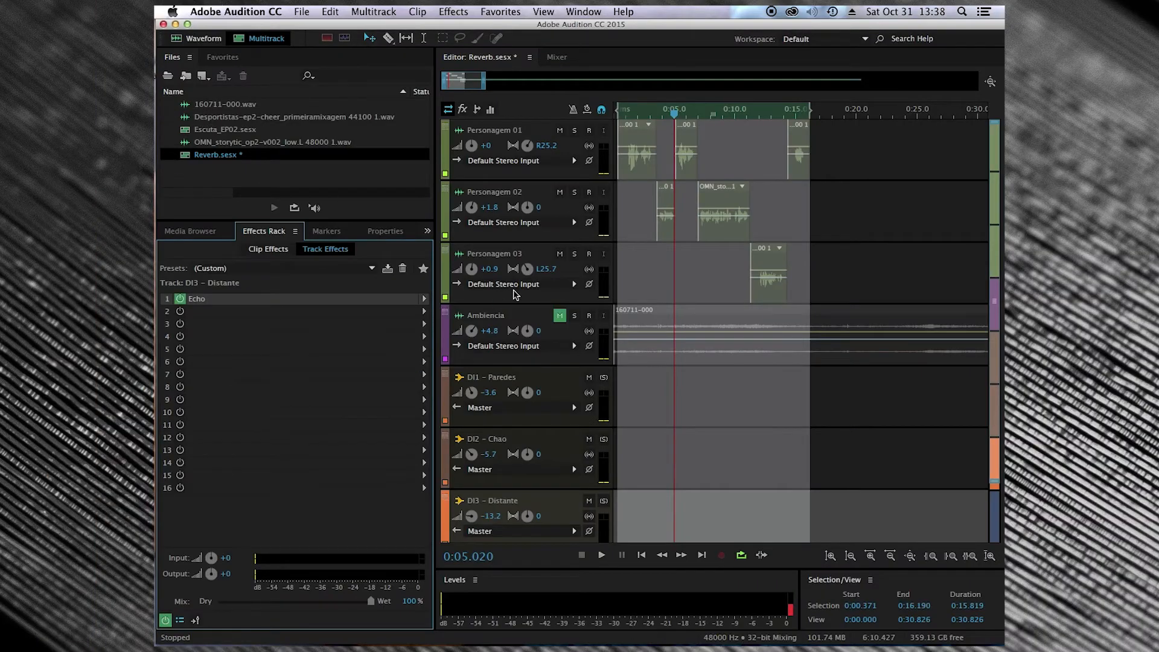
Audition the DI3 – Distante bus at +8.1 during playback, clearing the clip indicators, and lower its volume to -12.6.
key(space)
drag(467, 517, 476, 483)
click(606, 517)
click(790, 605)
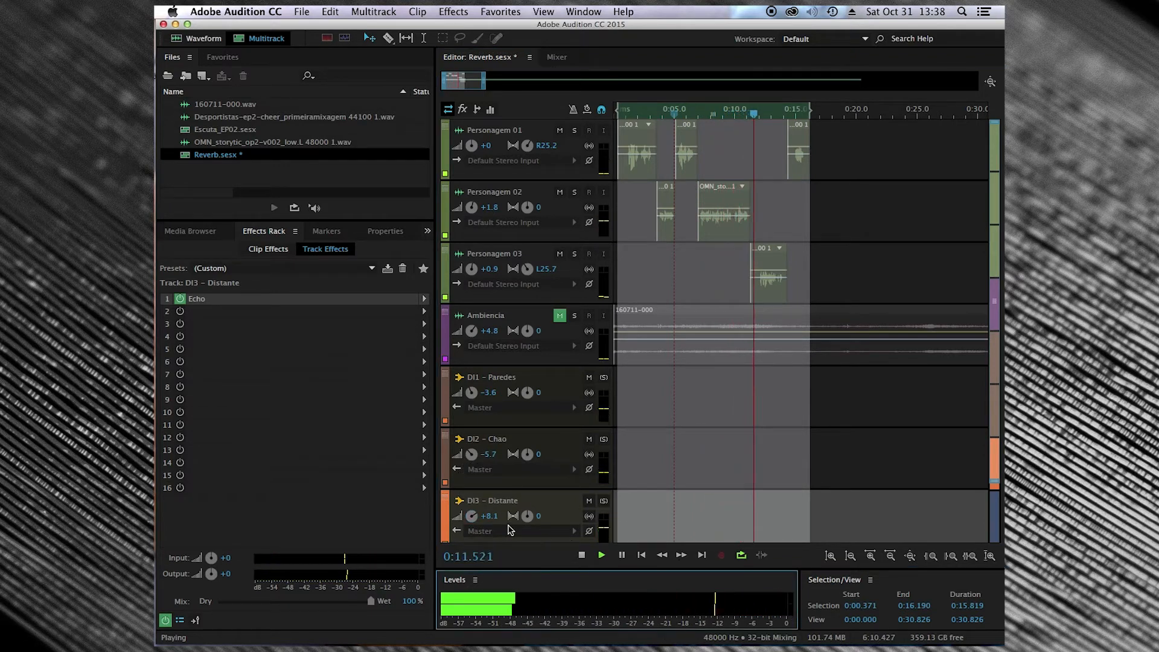
drag(473, 518, 469, 551)
key(space)
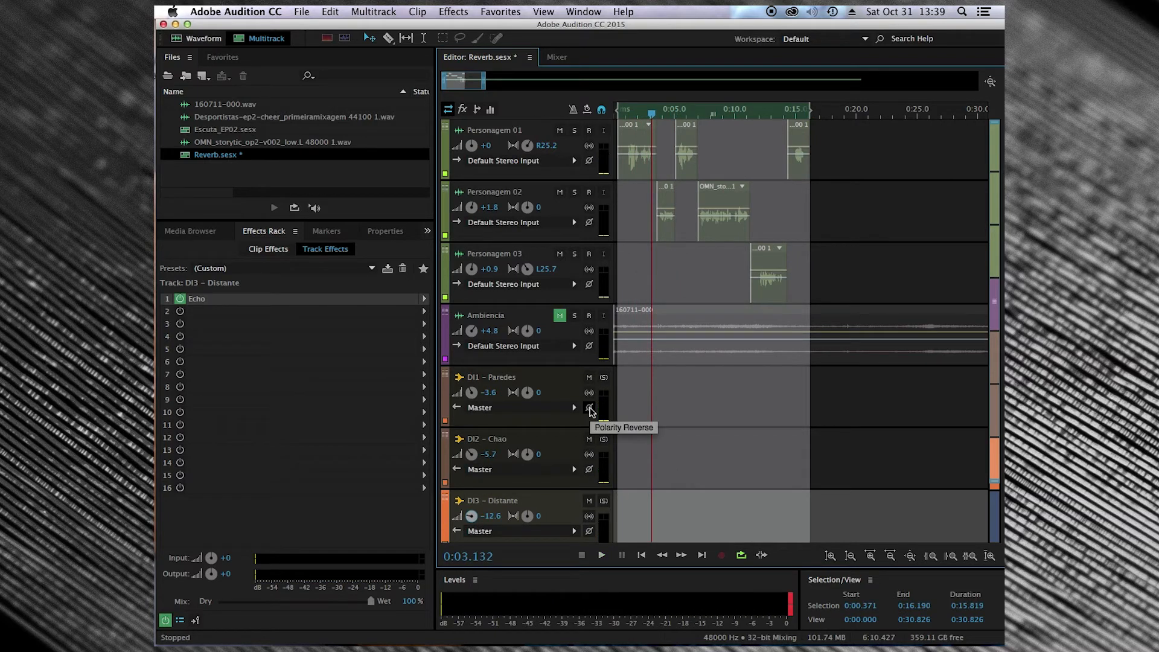
Compare playback with the DI1 – Paredes, DI2 – Chao and DI3 – Distante buses all muted and all unmuted.
key(space)
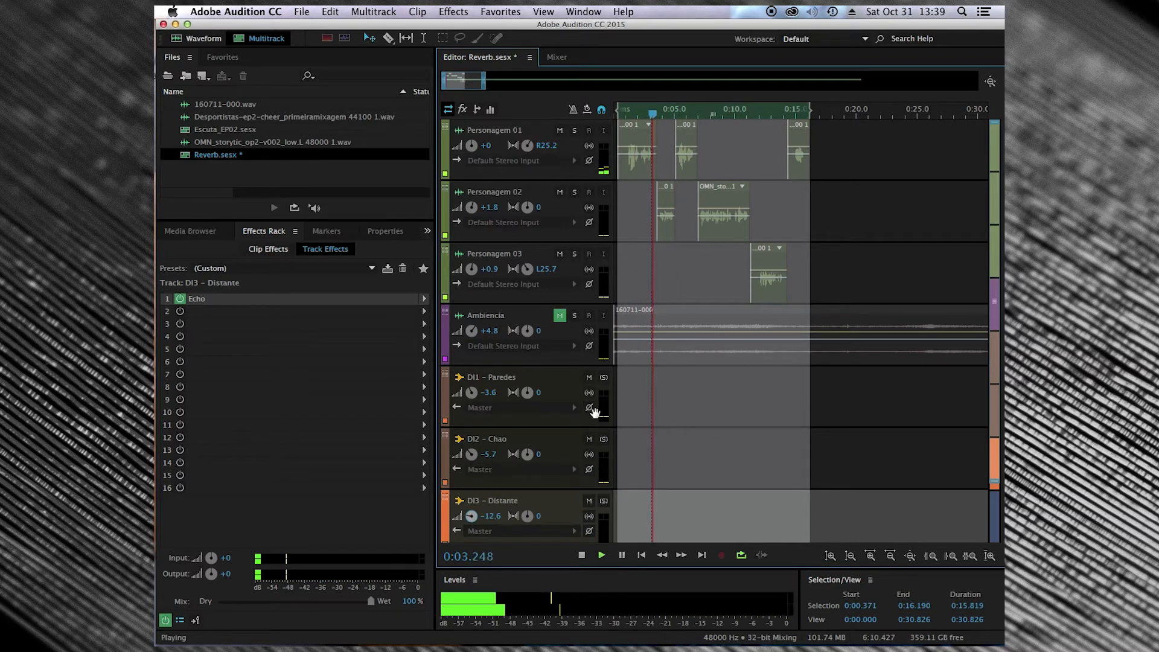
click(589, 377)
click(589, 438)
click(589, 500)
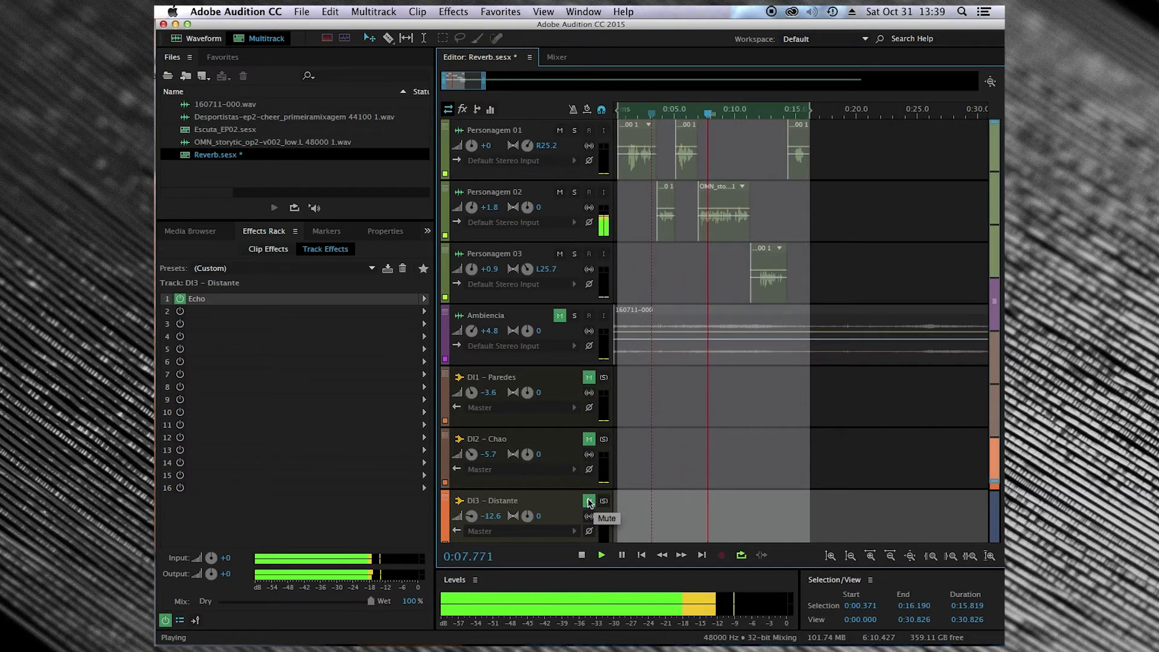
click(588, 501)
click(588, 439)
click(589, 377)
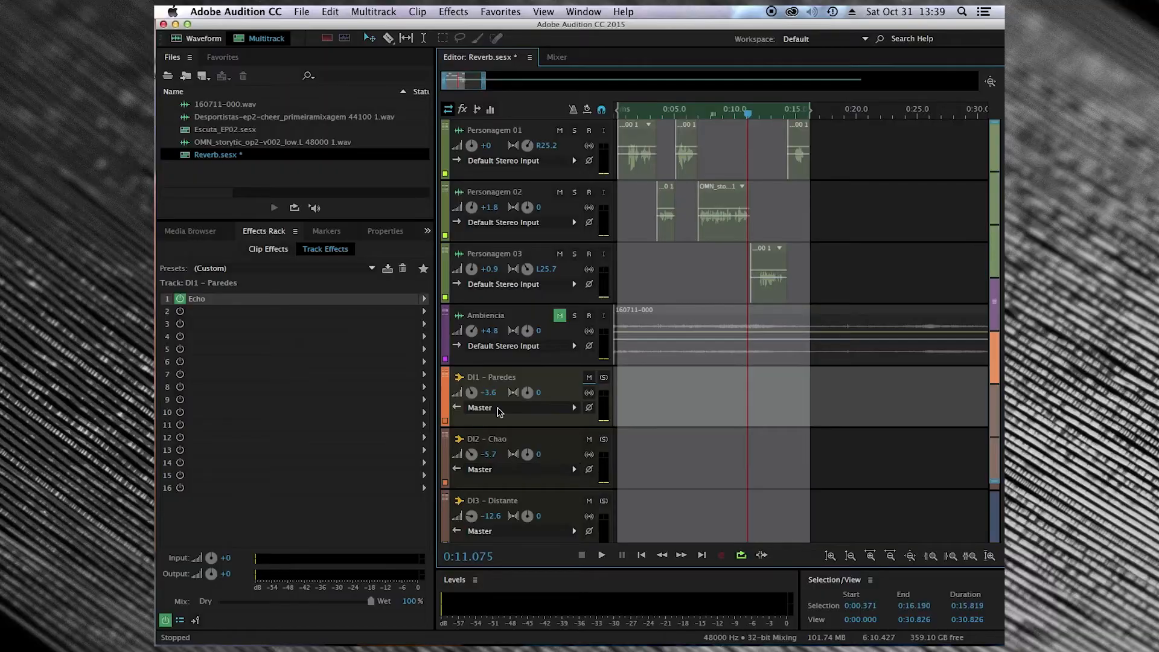
Unmute the Ambiencia track and listen to the full mix with all three delay buses active.
click(560, 315)
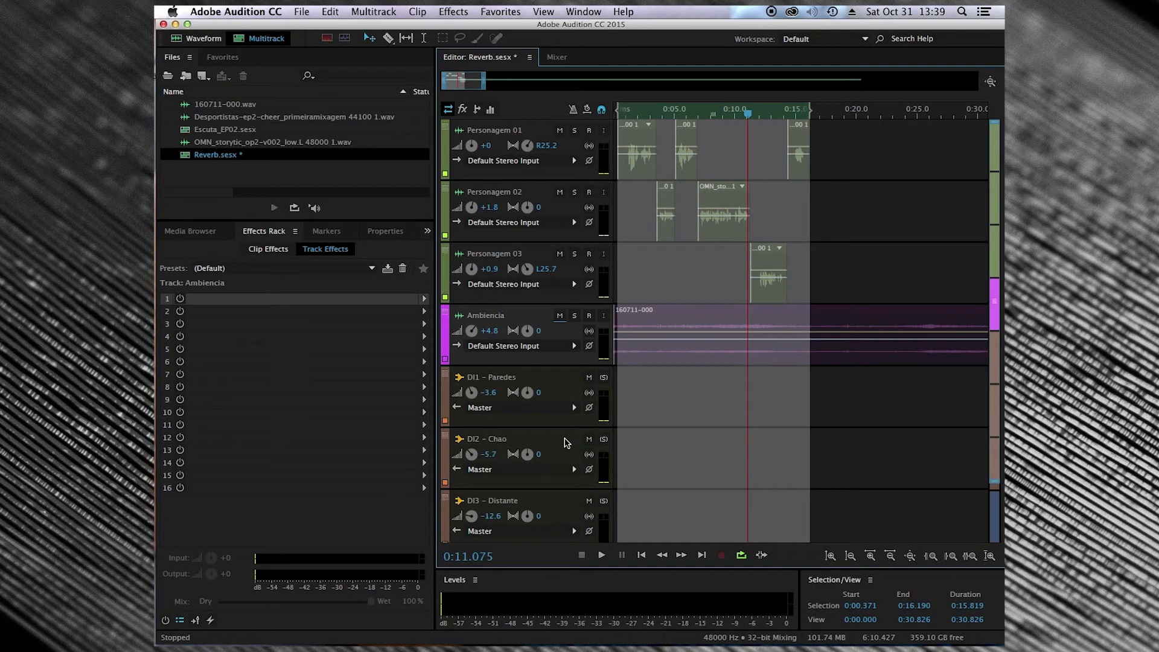
key(space)
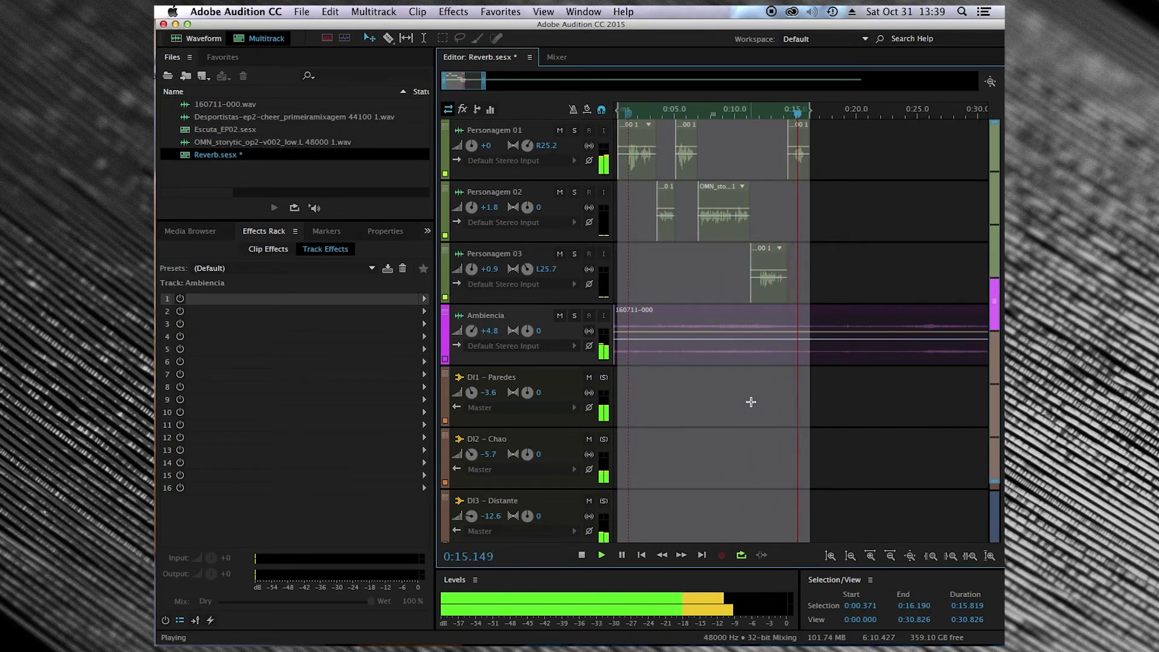
key(space)
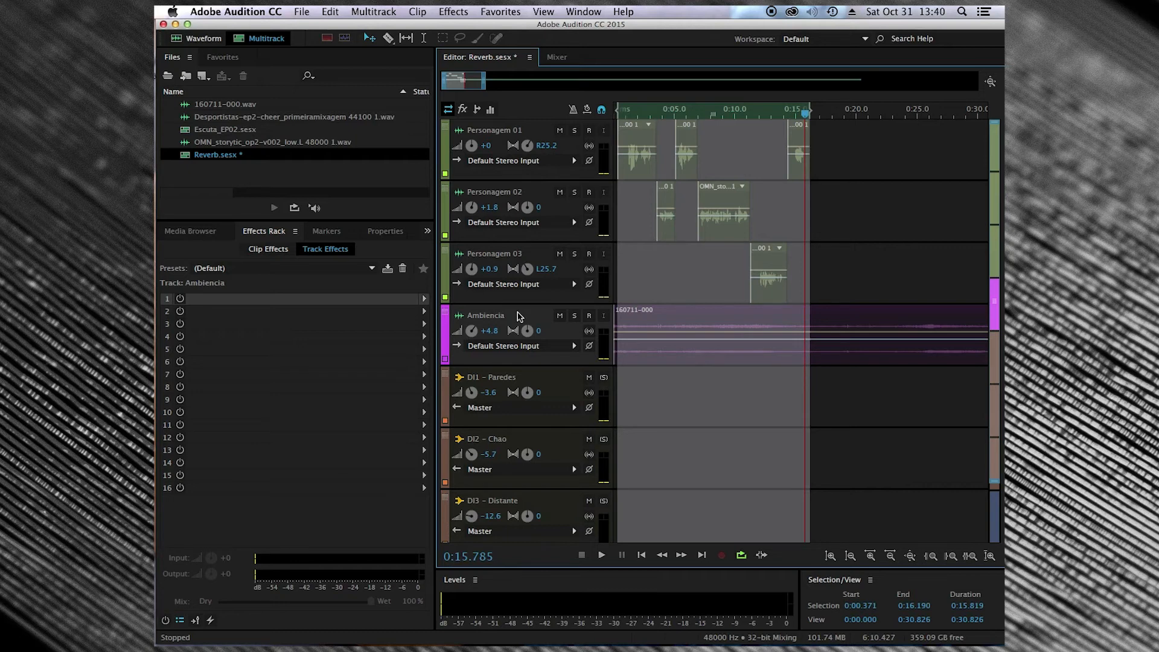
Make the Ambiencia track taller, display the track sends, and step through its sends to S3: DI3 – Distante.
drag(519, 367, 519, 424)
click(476, 109)
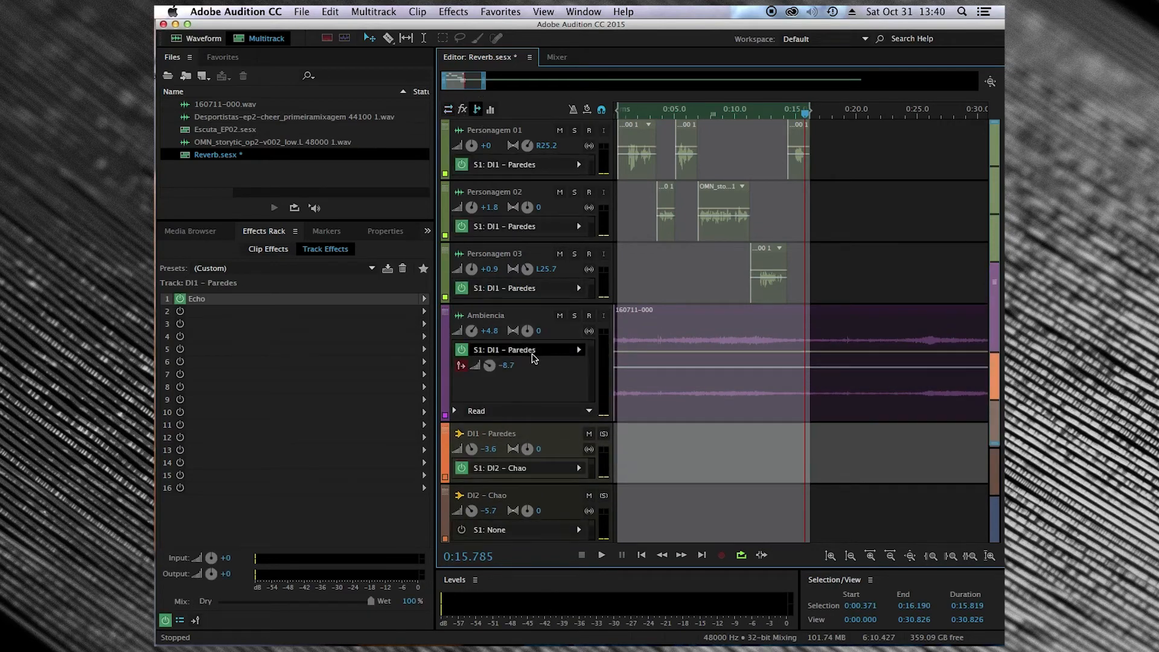
click(605, 292)
click(608, 300)
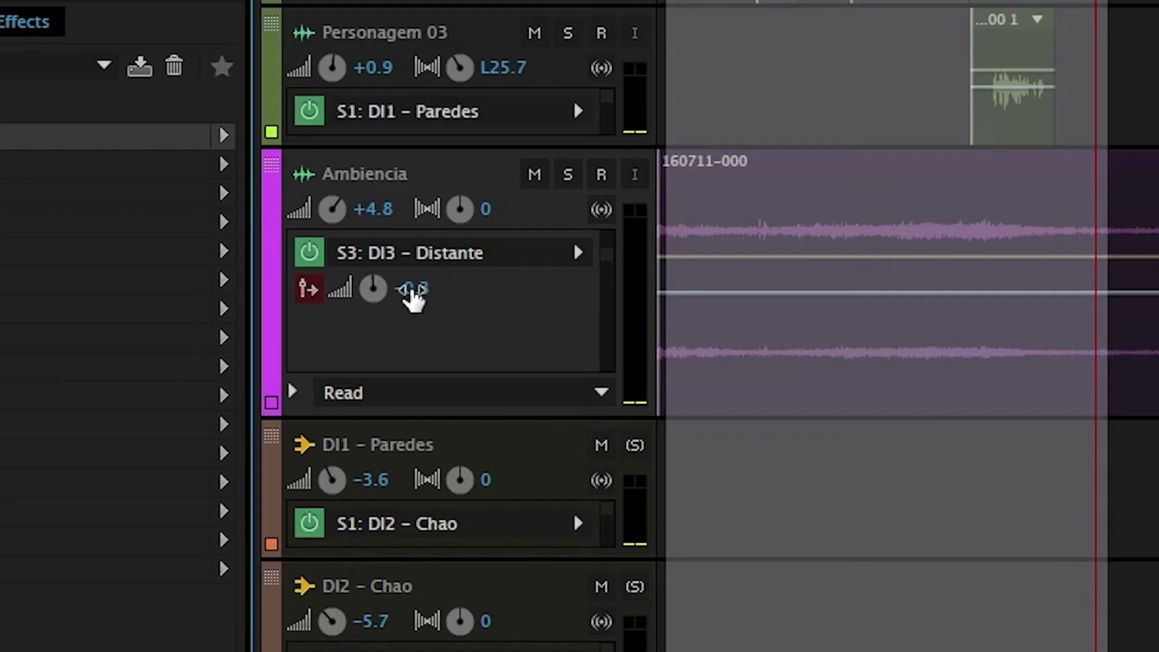
Make the Personagem 03, 02 and 01 tracks taller and show each one's S3: DI3 – Distante send.
drag(471, 147, 465, 284)
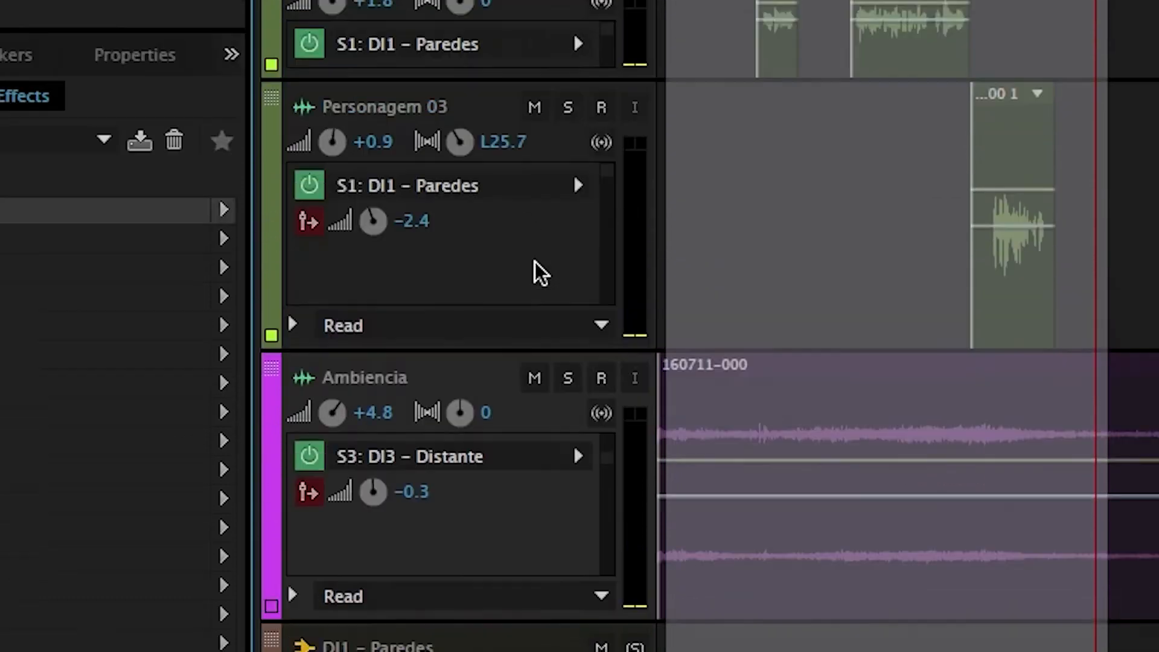
click(606, 171)
click(606, 173)
drag(460, 153, 471, 248)
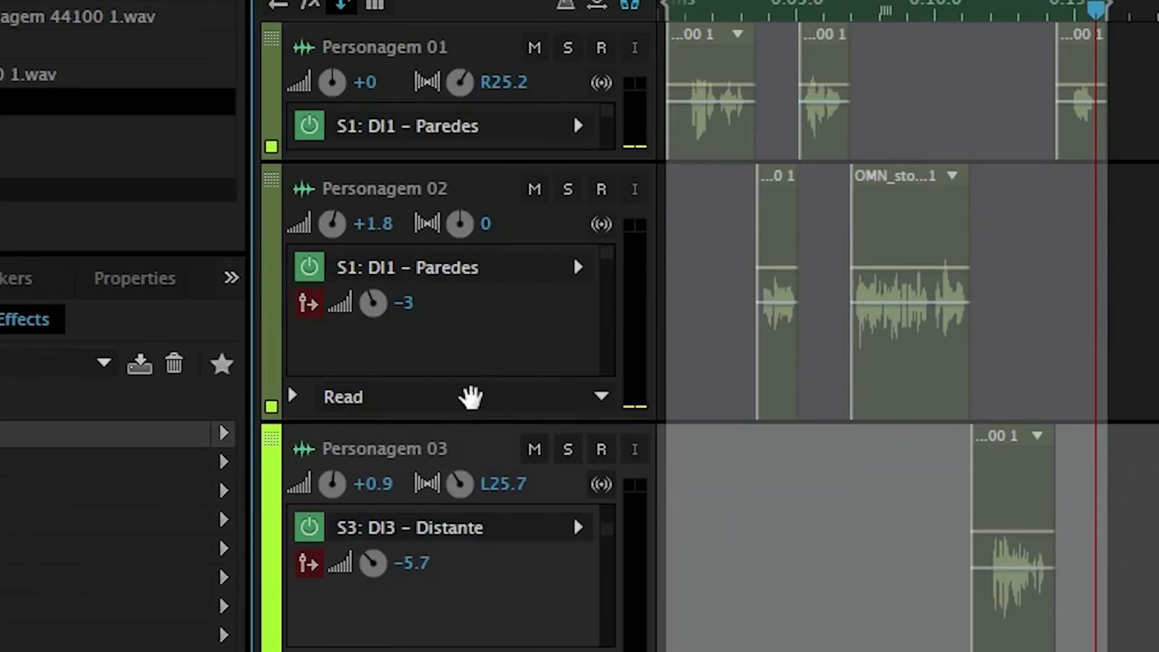
click(610, 324)
click(608, 325)
drag(474, 162, 473, 274)
click(610, 201)
click(613, 198)
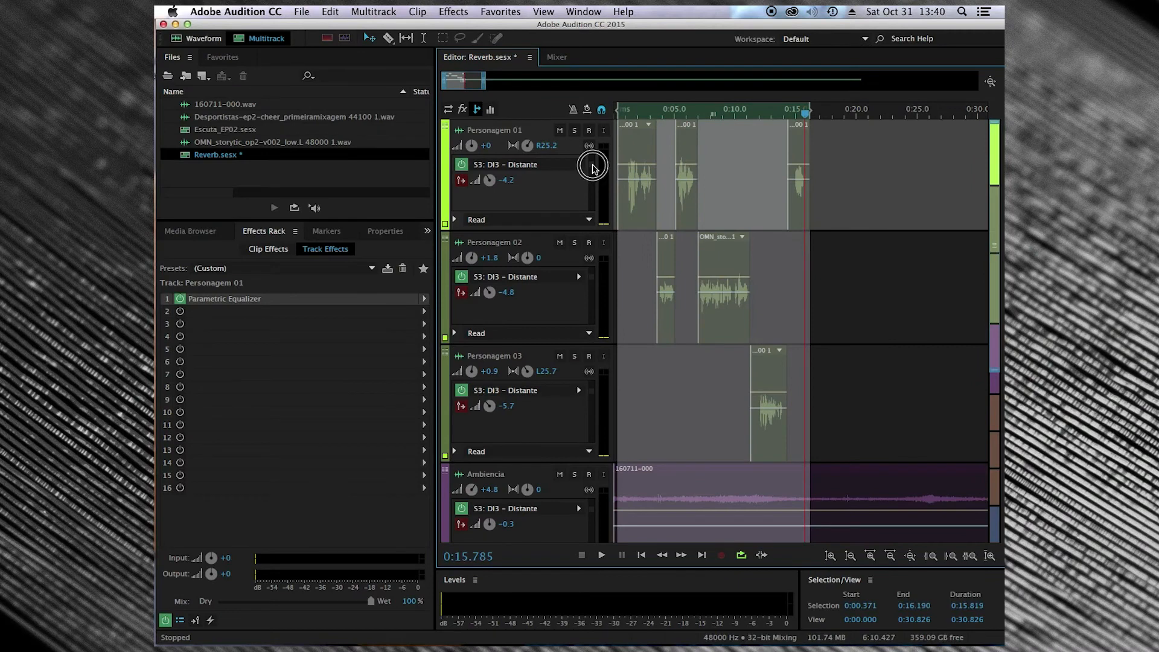
Return the send display of all three Personagem tracks and Ambiencia to S1: DI1 – Paredes.
click(592, 168)
click(591, 282)
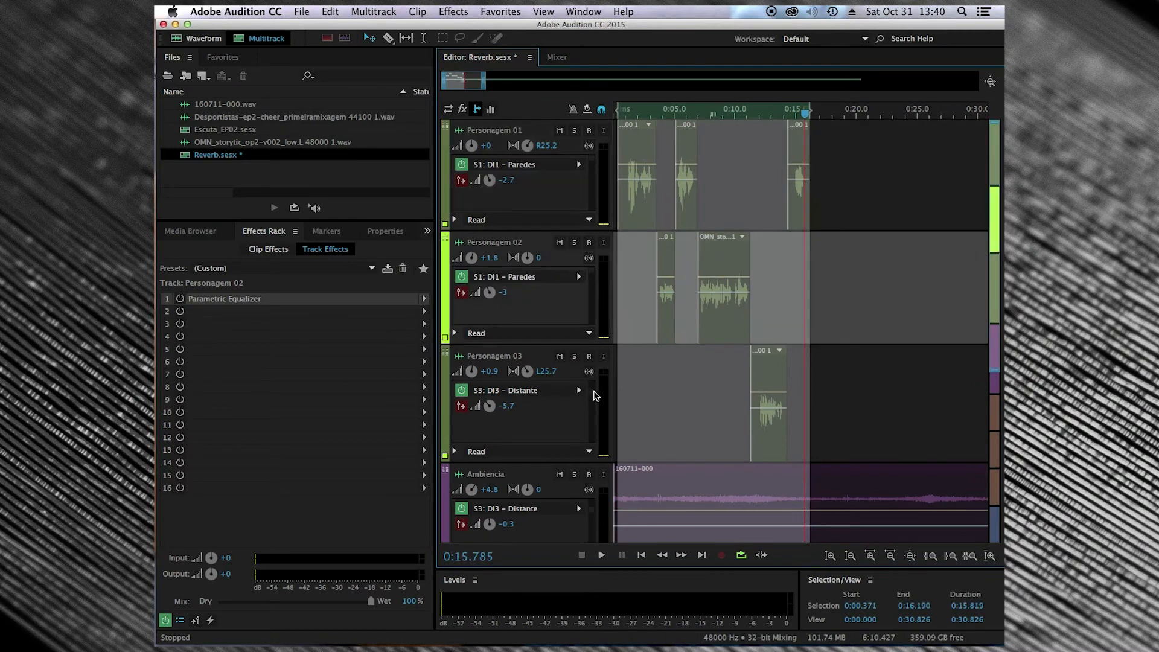
click(594, 396)
click(591, 514)
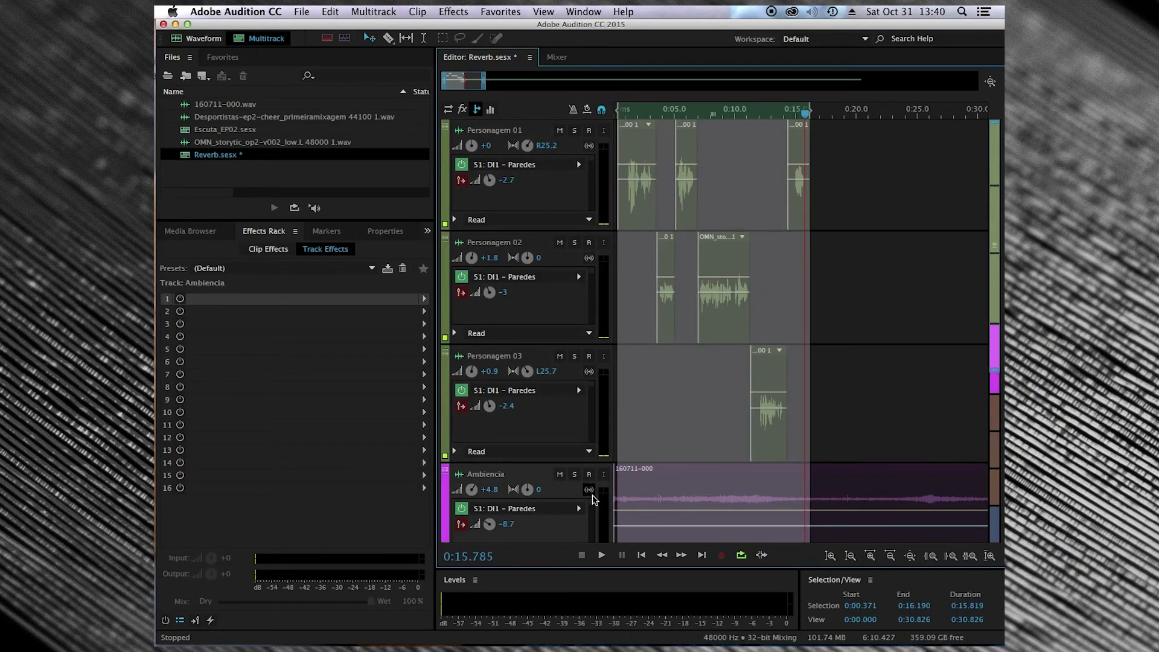